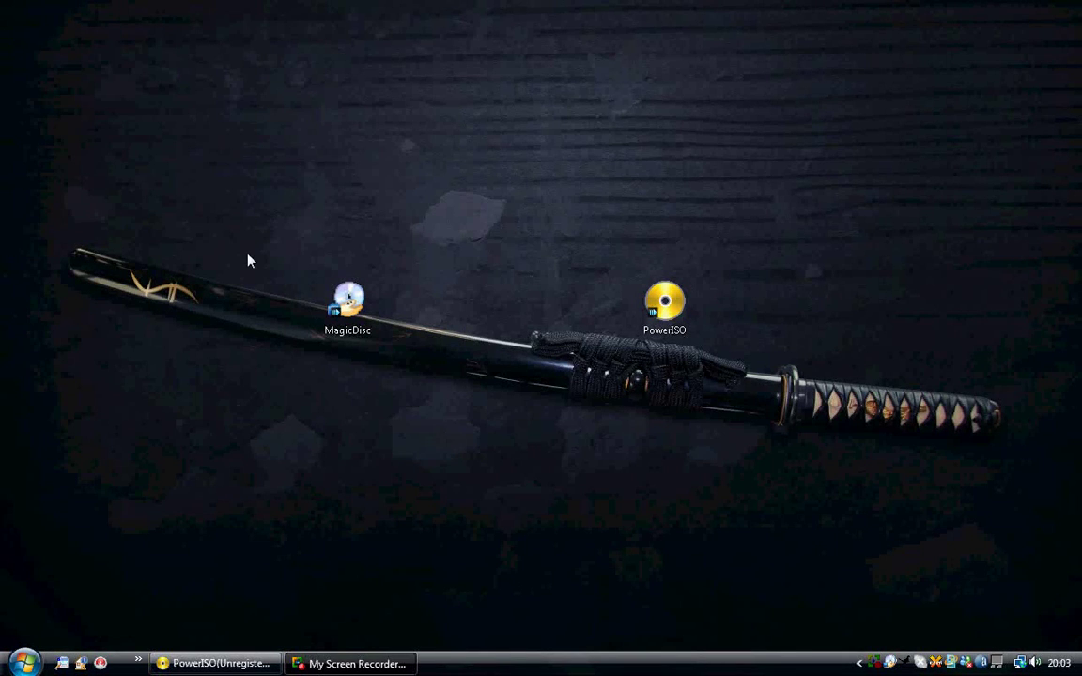
Open MagicDisc's Make ISO From CDRom dialog from the tray icon and move it right
{"action": "left_click_drag", "start_coordinate": [184, 101], "coordinate": [906, 518]}
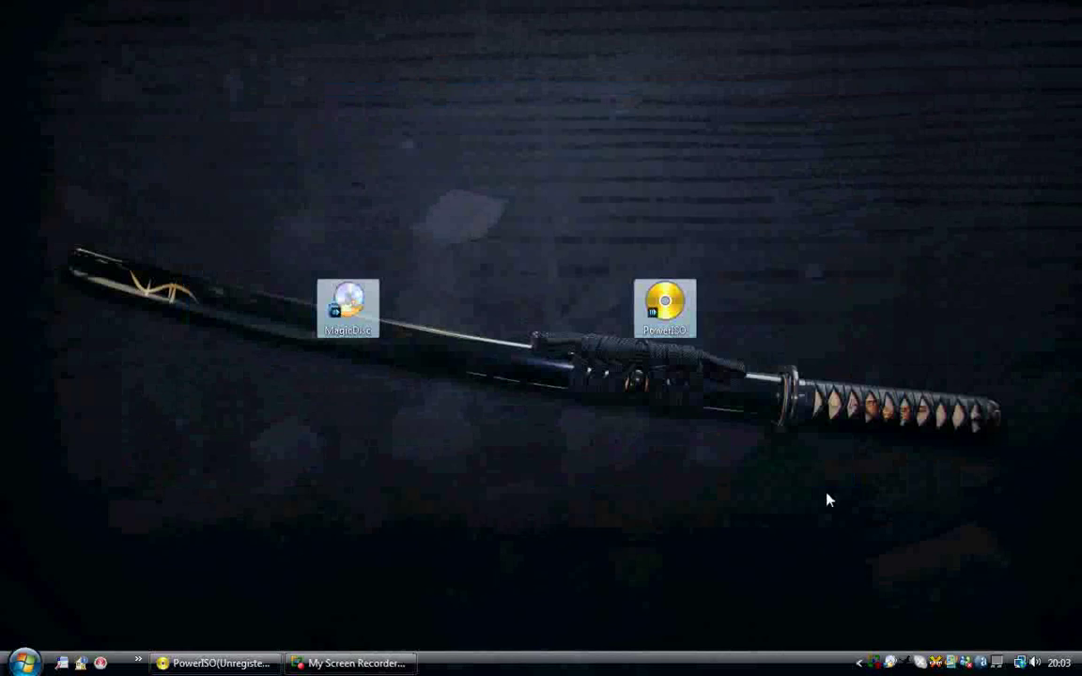
{"action": "left_click", "coordinate": [408, 373]}
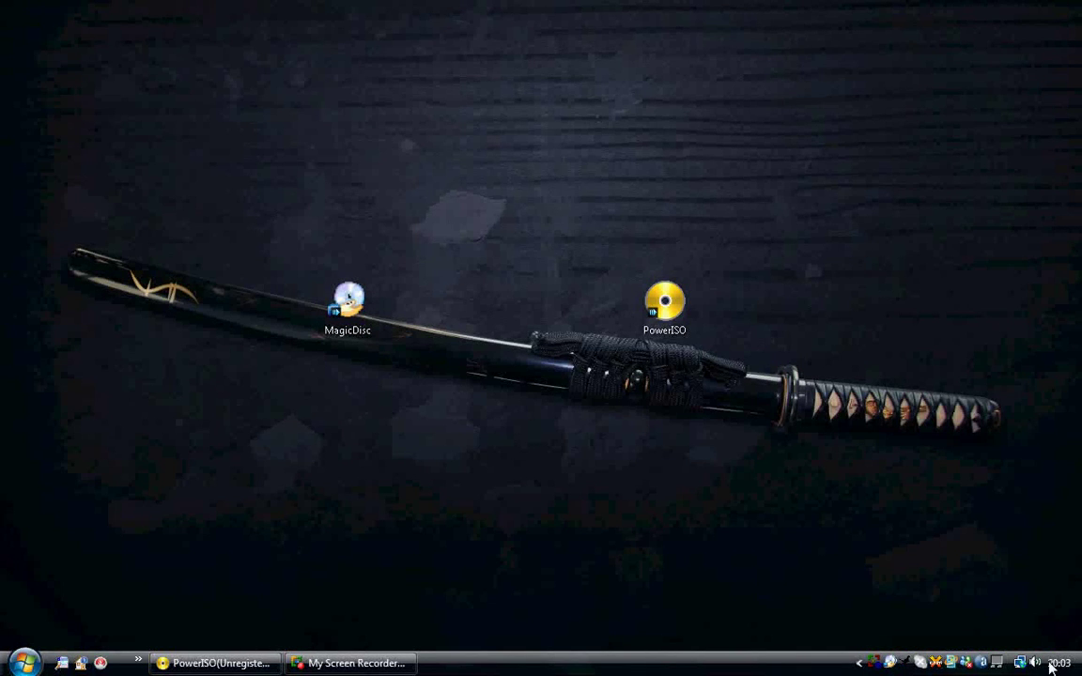
{"action": "right_click", "coordinate": [891, 664]}
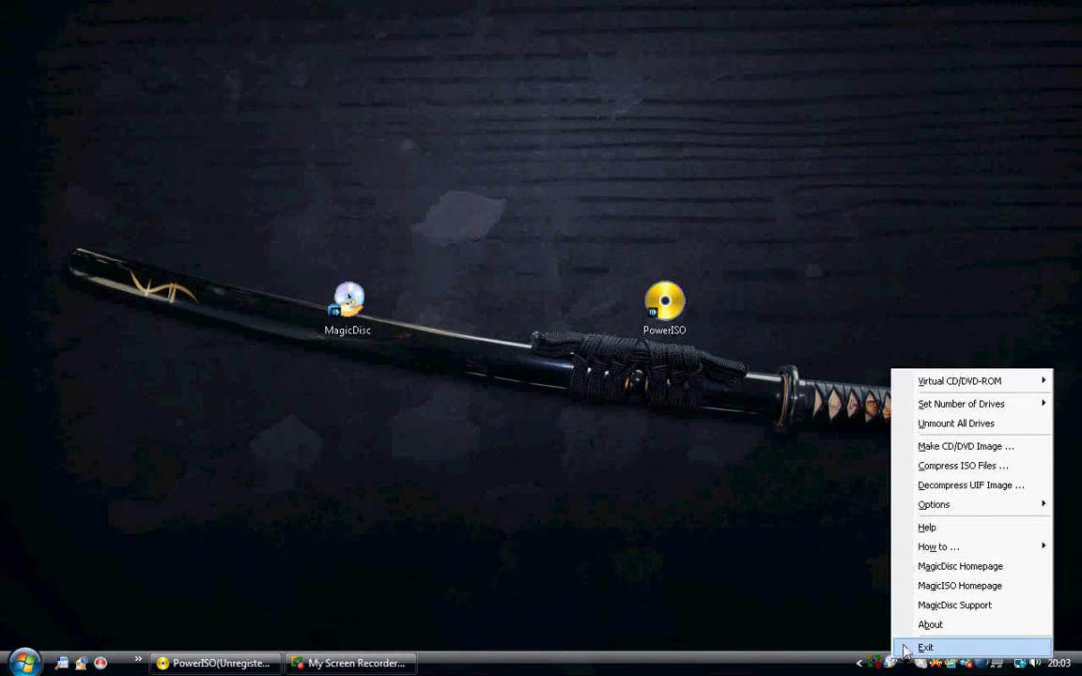
{"action": "left_click", "coordinate": [926, 455]}
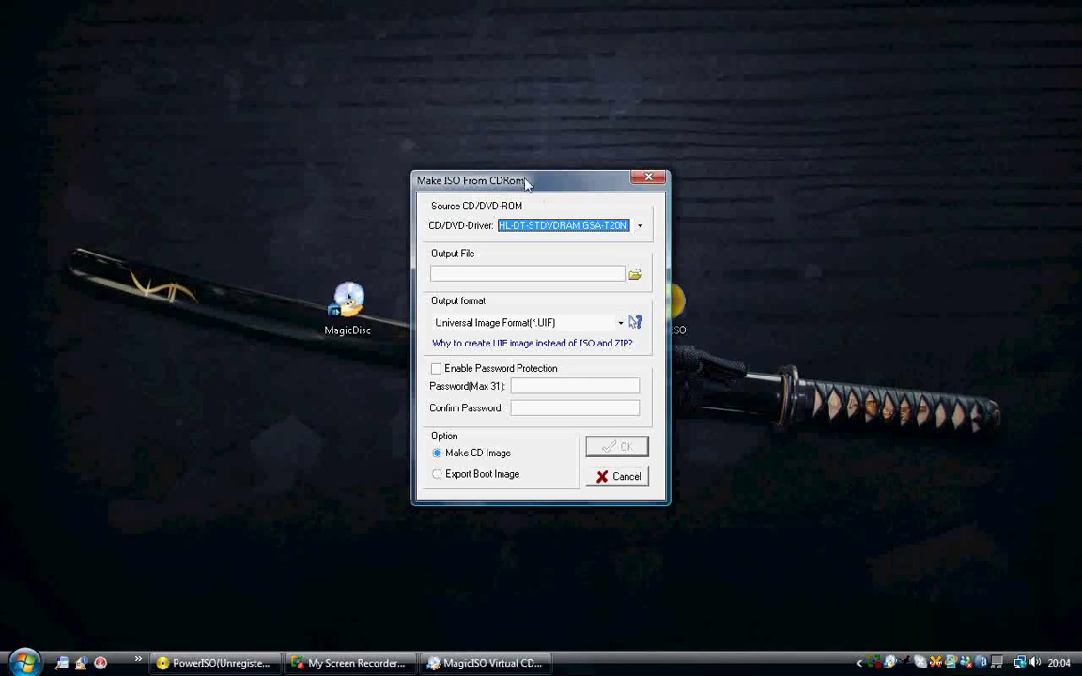
{"action": "left_click_drag", "start_coordinate": [526, 184], "coordinate": [817, 127]}
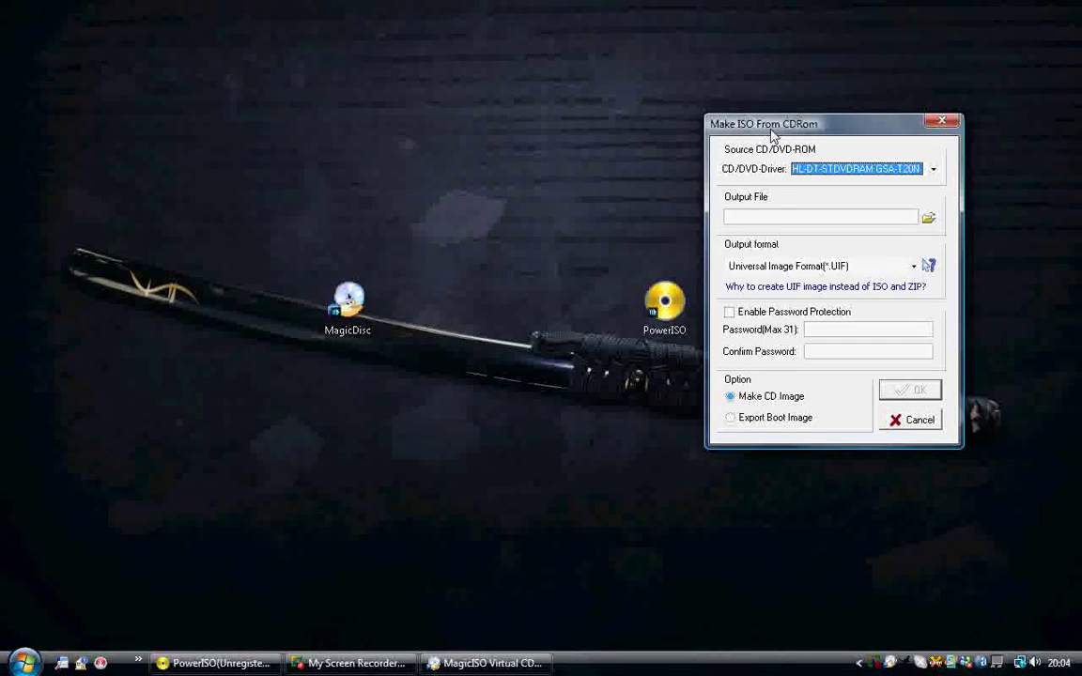
{"action": "left_click", "coordinate": [930, 171]}
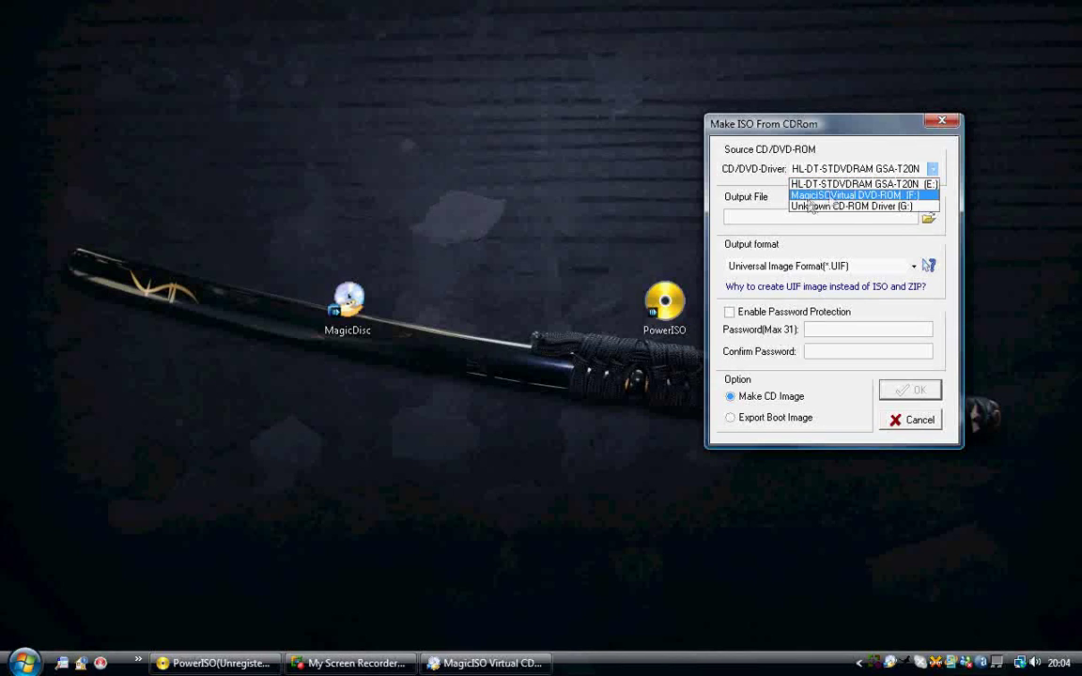
{"action": "left_click", "coordinate": [861, 158]}
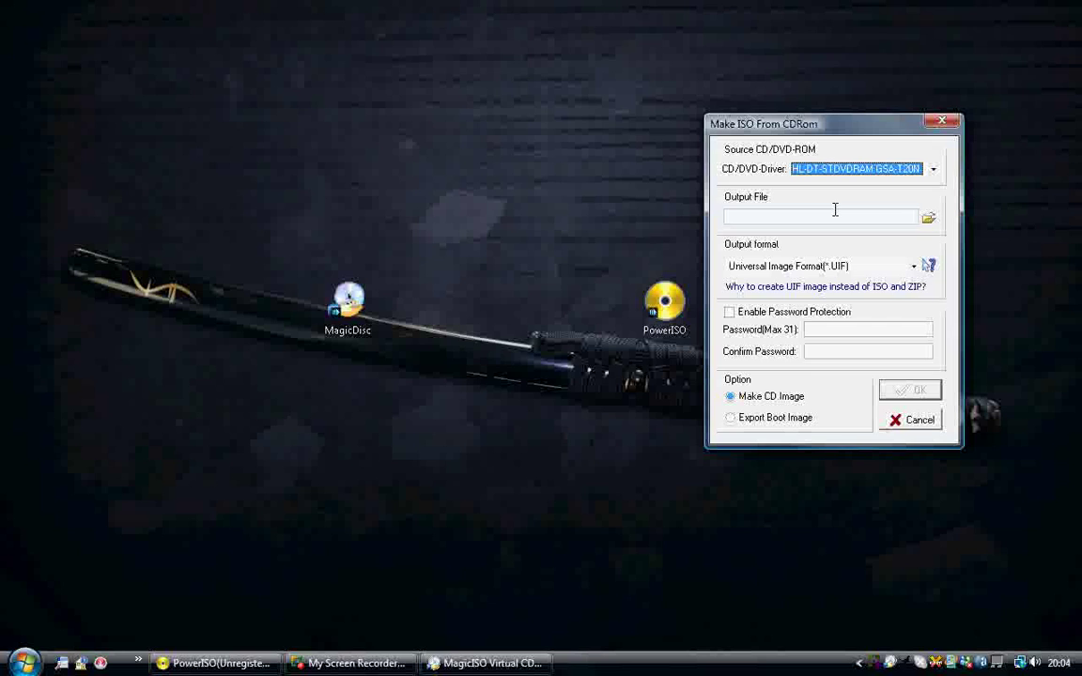
{"action": "left_click", "coordinate": [927, 219]}
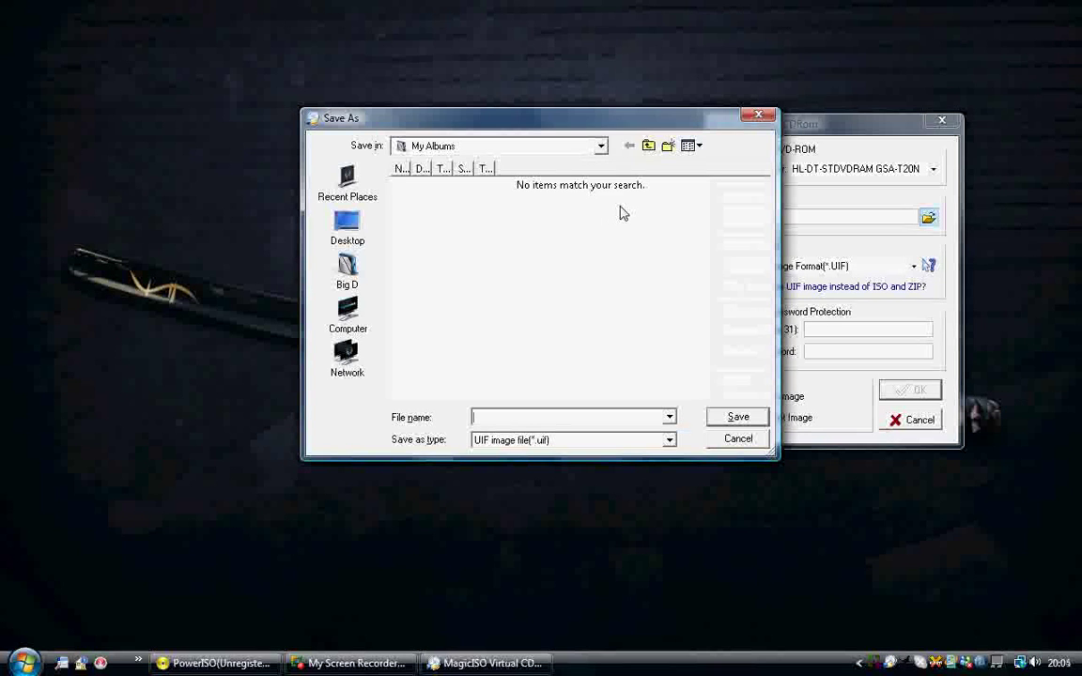
{"action": "left_click", "coordinate": [756, 117]}
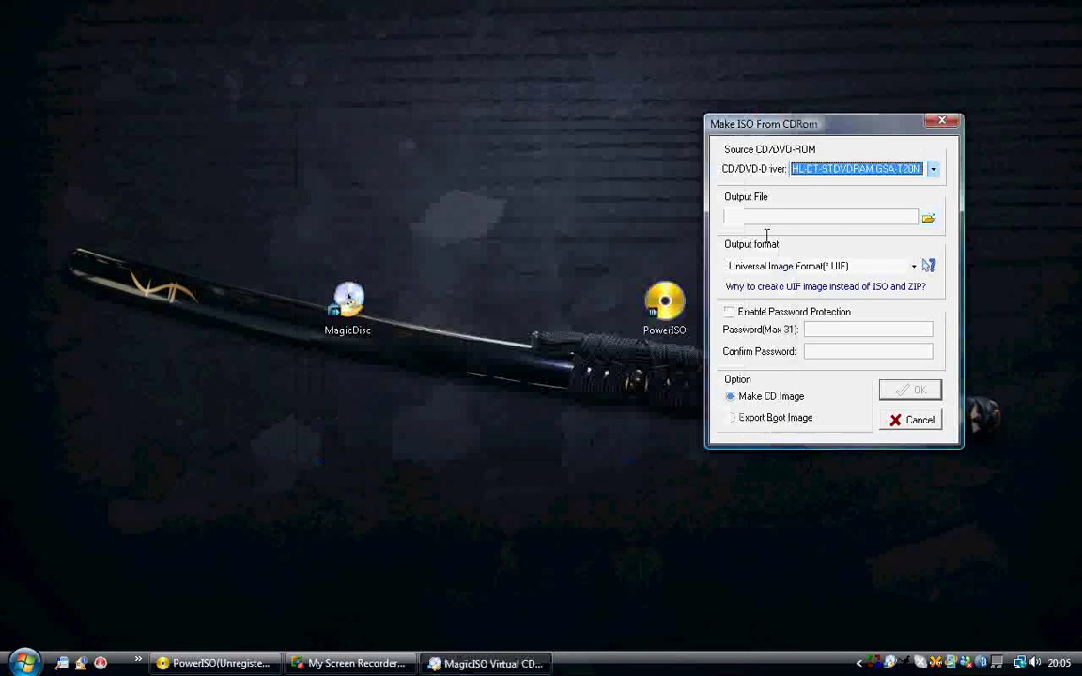
Switch the Make ISO output format from UIF to Standard ISO image file (.ISO)
{"action": "left_click", "coordinate": [878, 270]}
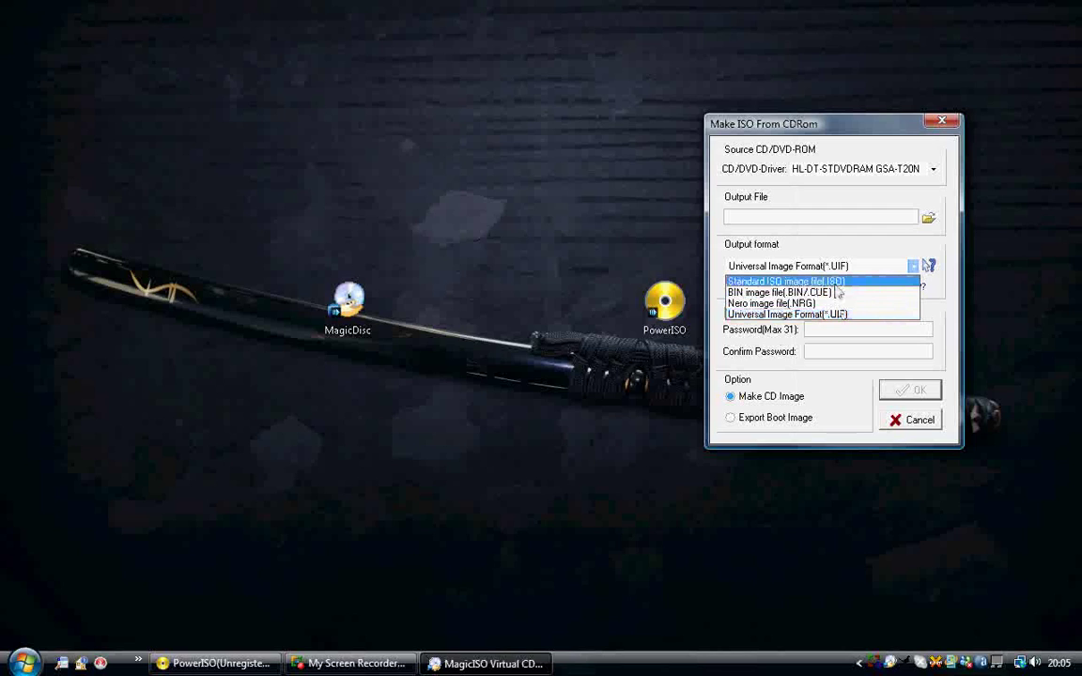
{"action": "left_click", "coordinate": [775, 282]}
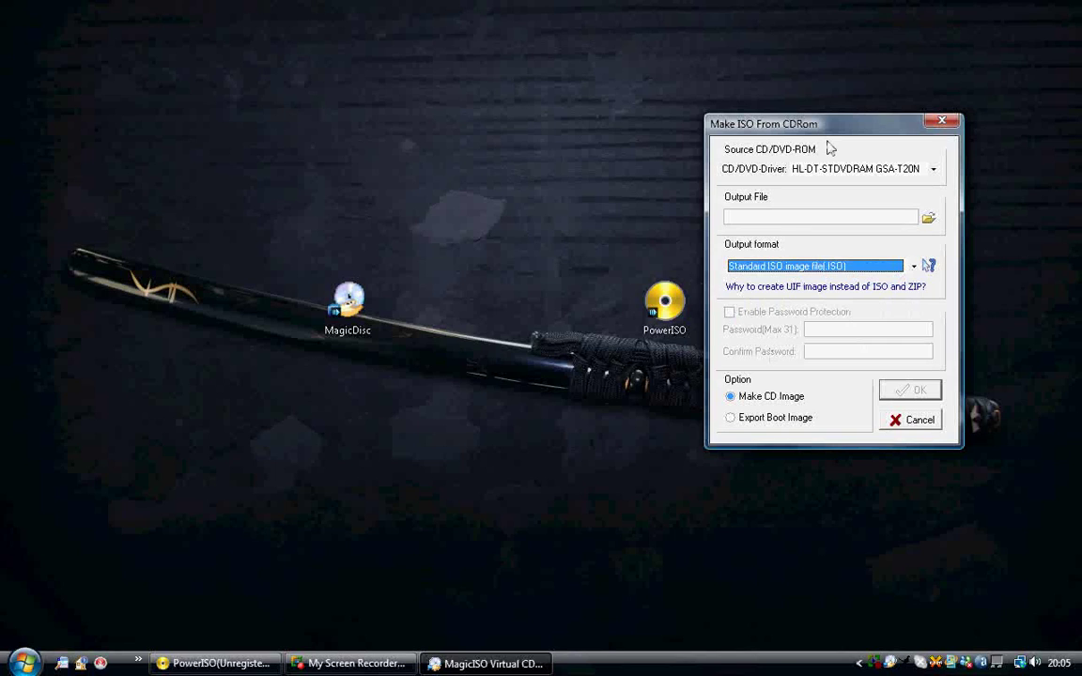
{"action": "left_click_drag", "start_coordinate": [830, 123], "coordinate": [824, 102]}
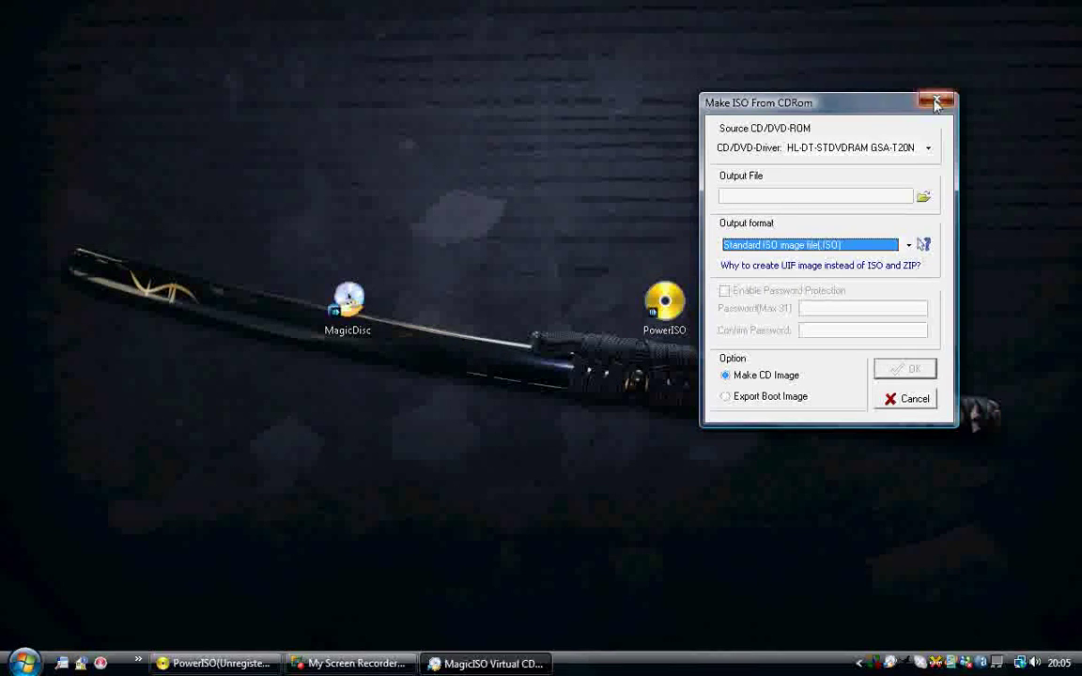
Close the Make ISO dialog, then dismiss the reopened MagicDisc tray menu and Start menu
{"action": "left_click", "coordinate": [905, 398]}
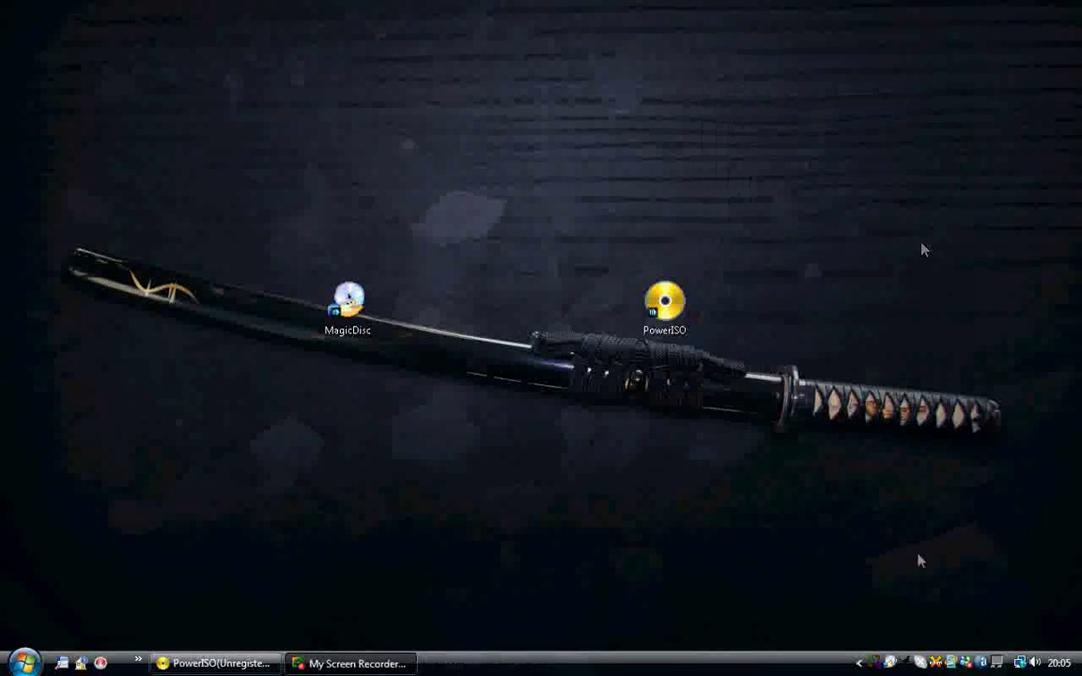
{"action": "right_click", "coordinate": [893, 662]}
{"action": "mouse_move", "coordinate": [960, 392]}
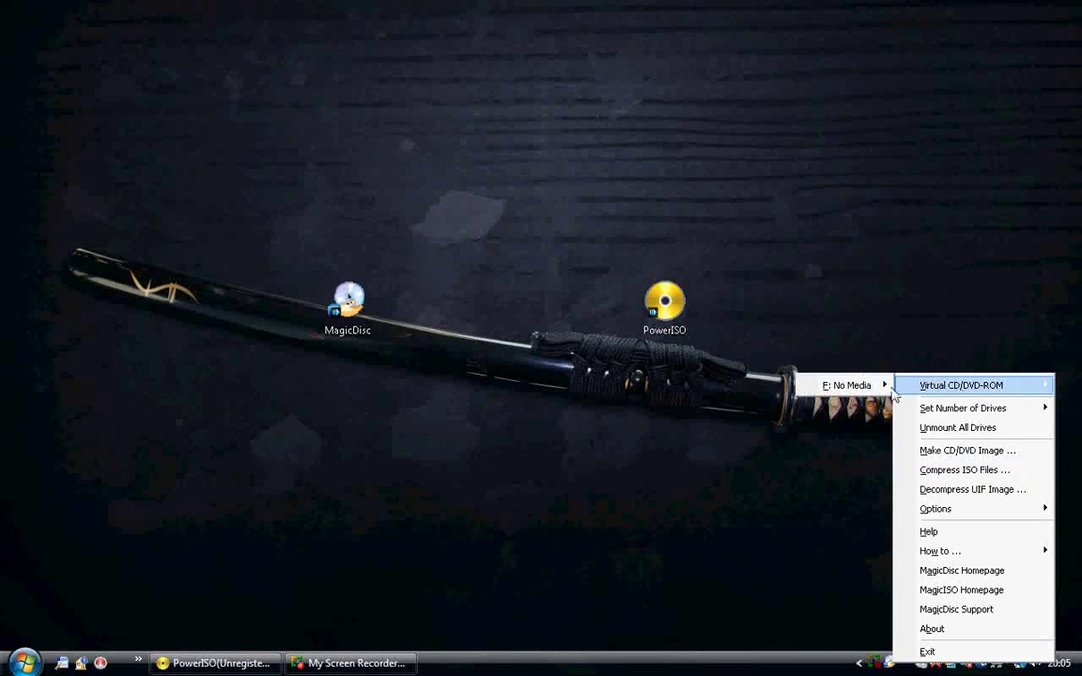
{"action": "mouse_move", "coordinate": [845, 385]}
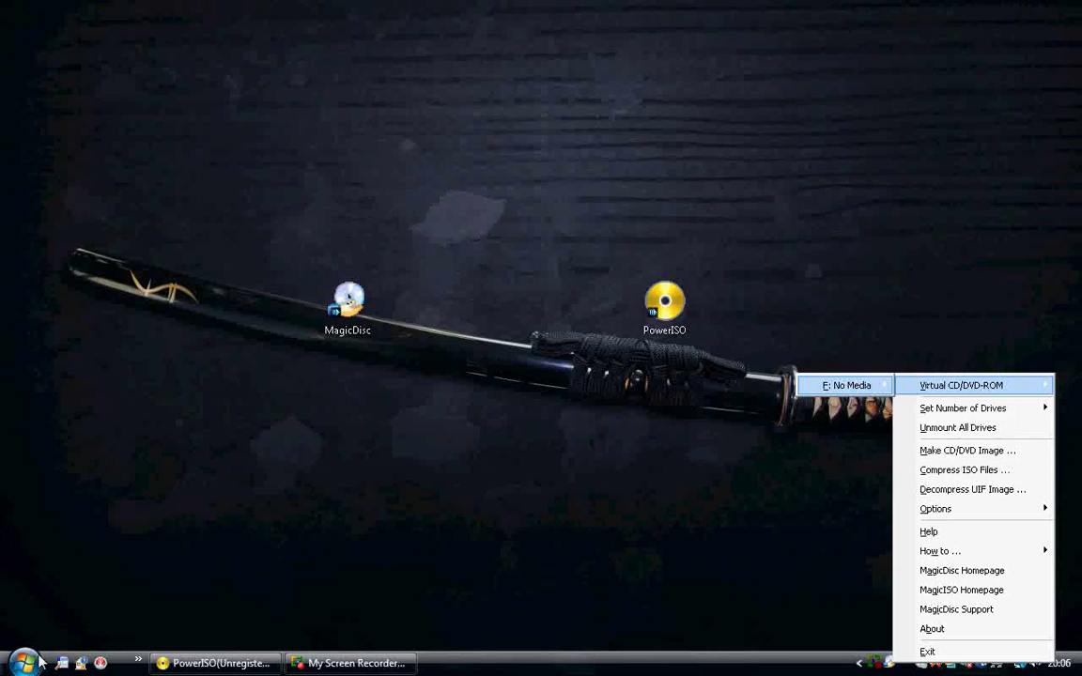
{"action": "key", "text": "super"}
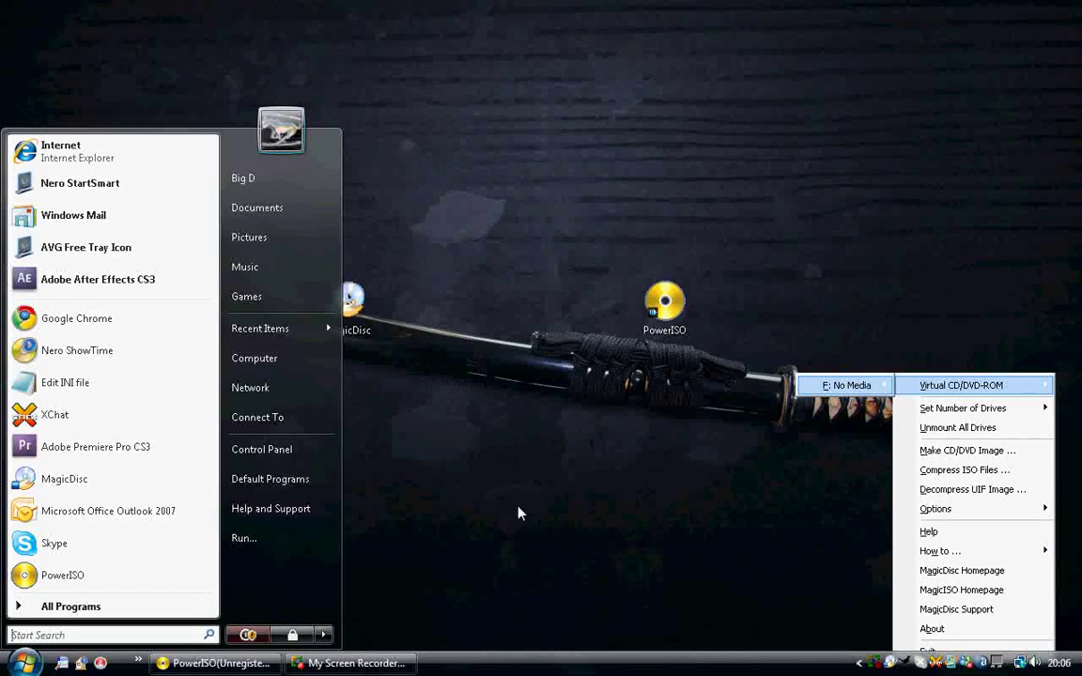
{"action": "key", "text": "super"}
{"action": "left_click", "coordinate": [920, 428]}
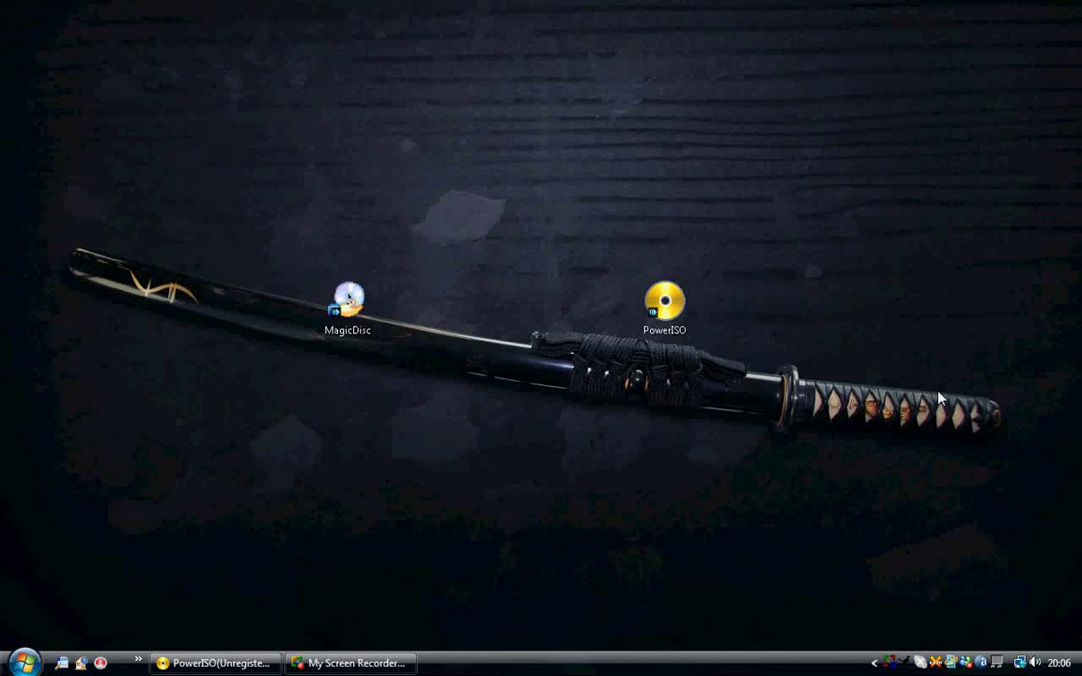
Shift the PowerISO shortcut right, restore PowerISO and open Tools > Make CD/DVD-ROM Image File
{"action": "left_click", "coordinate": [665, 301]}
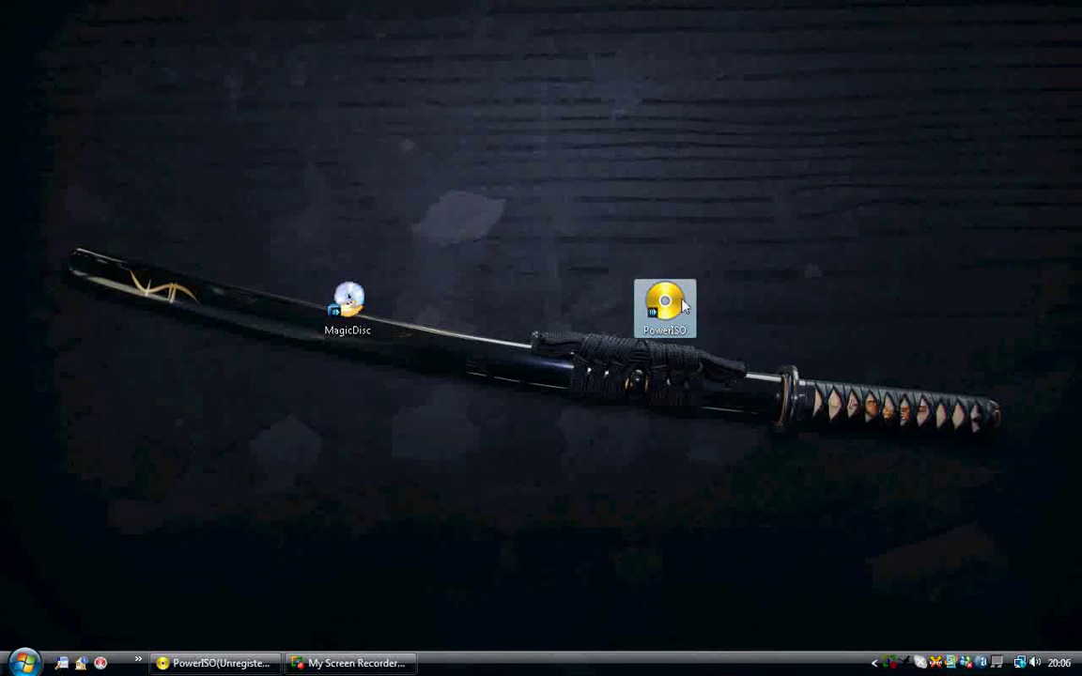
{"action": "left_click_drag", "start_coordinate": [654, 294], "coordinate": [718, 294]}
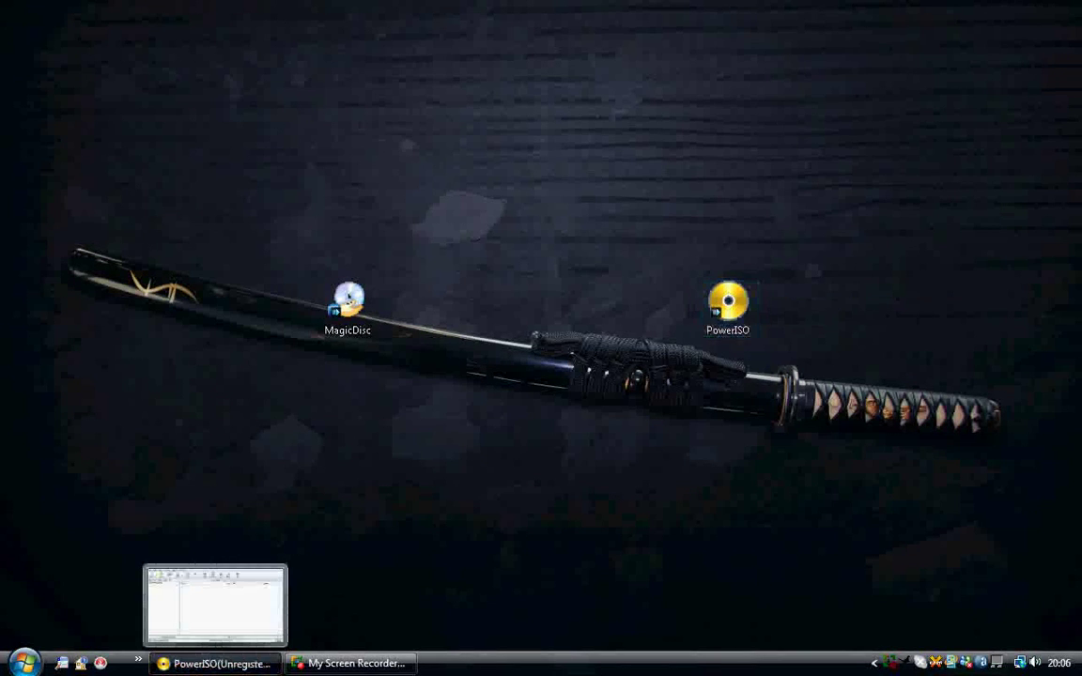
{"action": "left_click", "coordinate": [216, 663]}
{"action": "left_click_drag", "start_coordinate": [522, 64], "coordinate": [567, 85]}
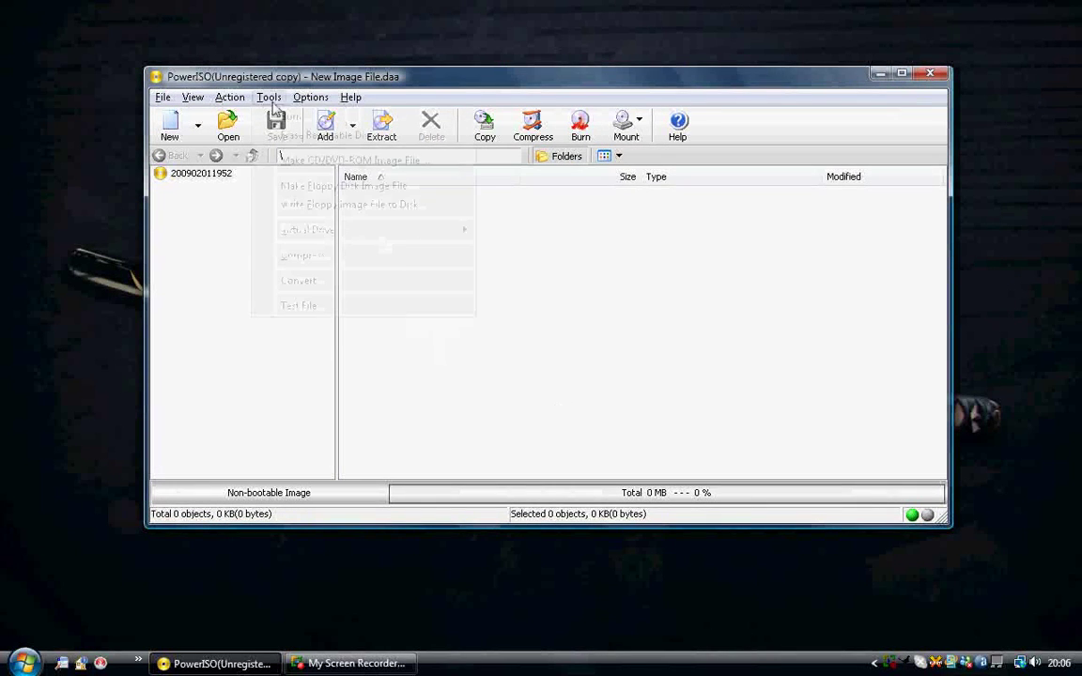
{"action": "mouse_move", "coordinate": [310, 97]}
{"action": "mouse_move", "coordinate": [269, 96]}
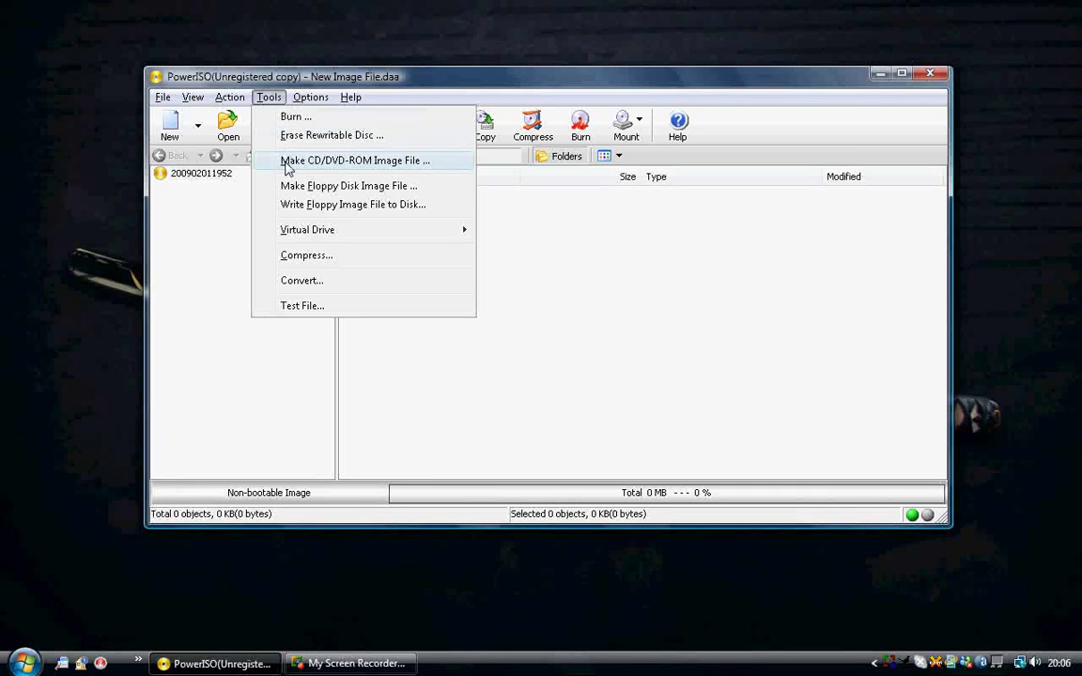
{"action": "left_click", "coordinate": [286, 166]}
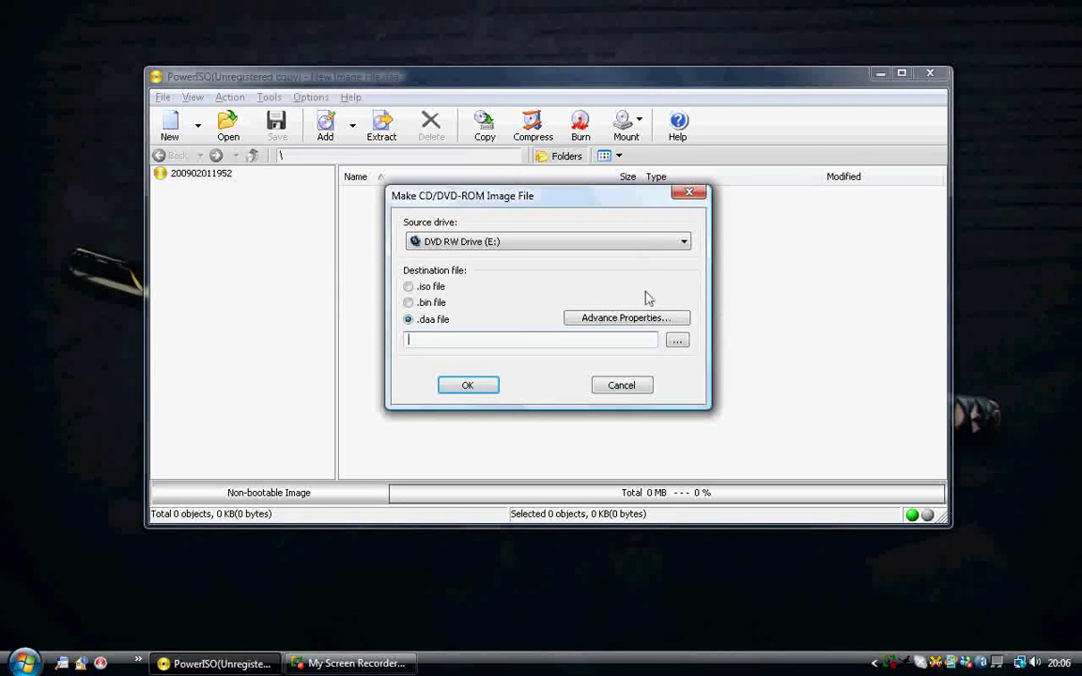
Keep DVD RW Drive (E:) as source and select .iso output, cancelling the save-location browser
{"action": "left_click", "coordinate": [644, 244]}
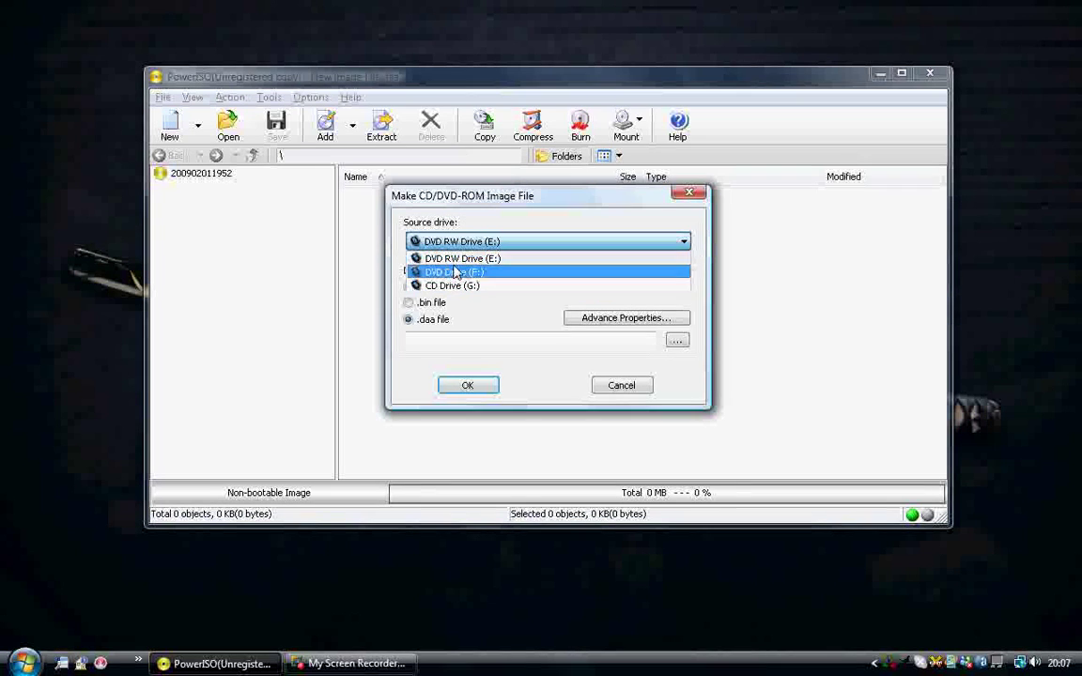
{"action": "left_click", "coordinate": [537, 223]}
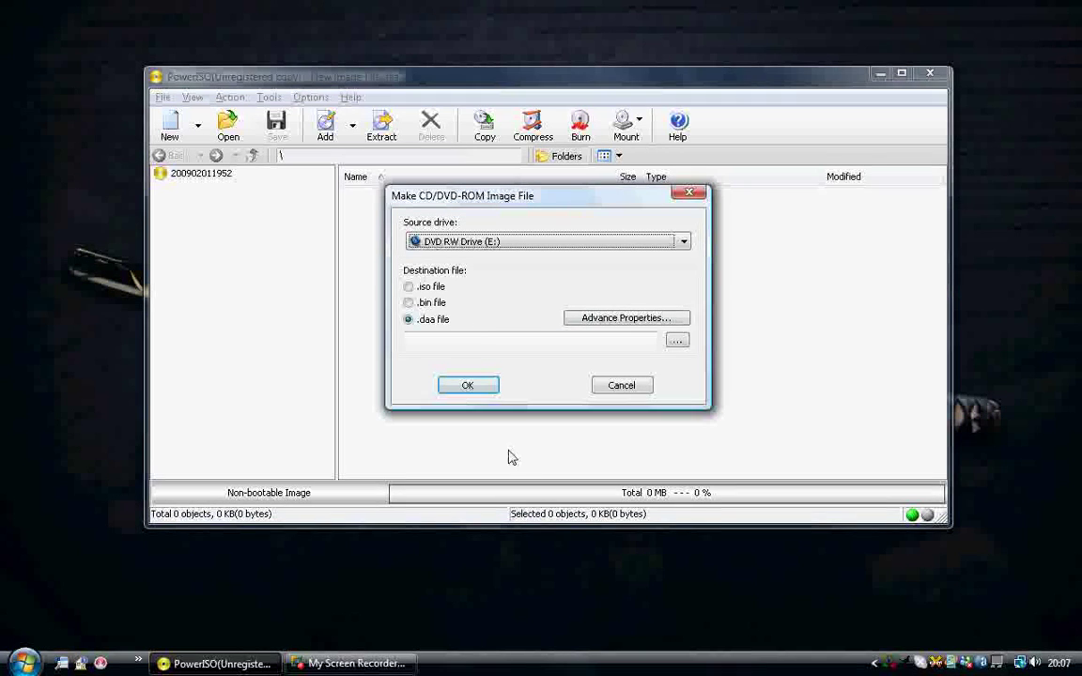
{"action": "left_click", "coordinate": [410, 289]}
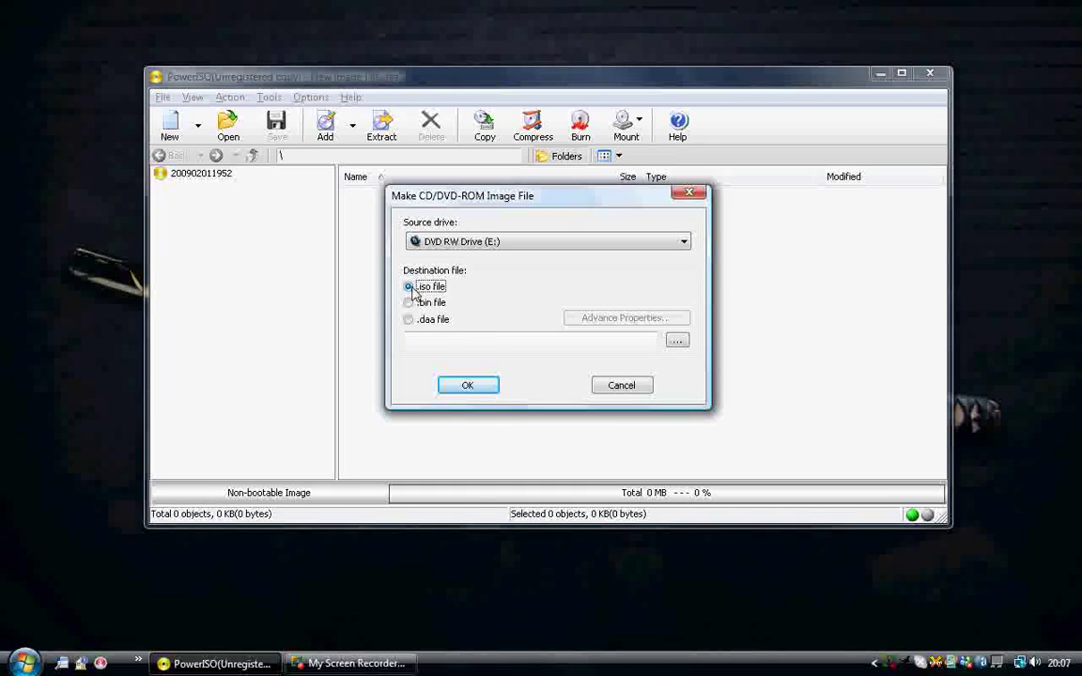
{"action": "left_click", "coordinate": [677, 342]}
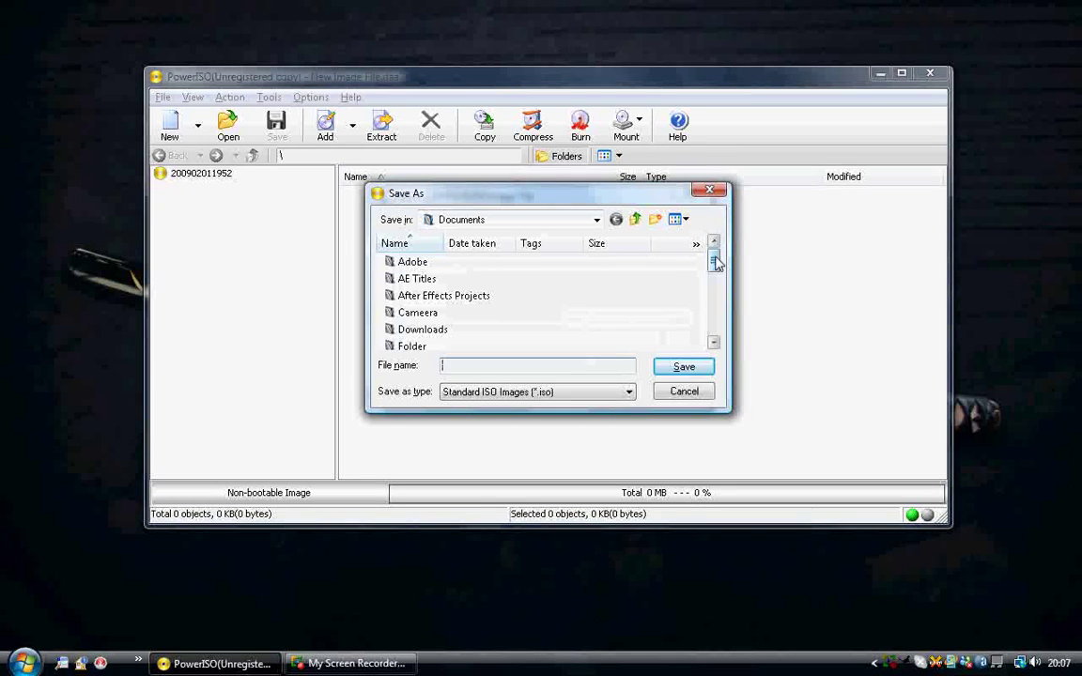
{"action": "left_click", "coordinate": [712, 191]}
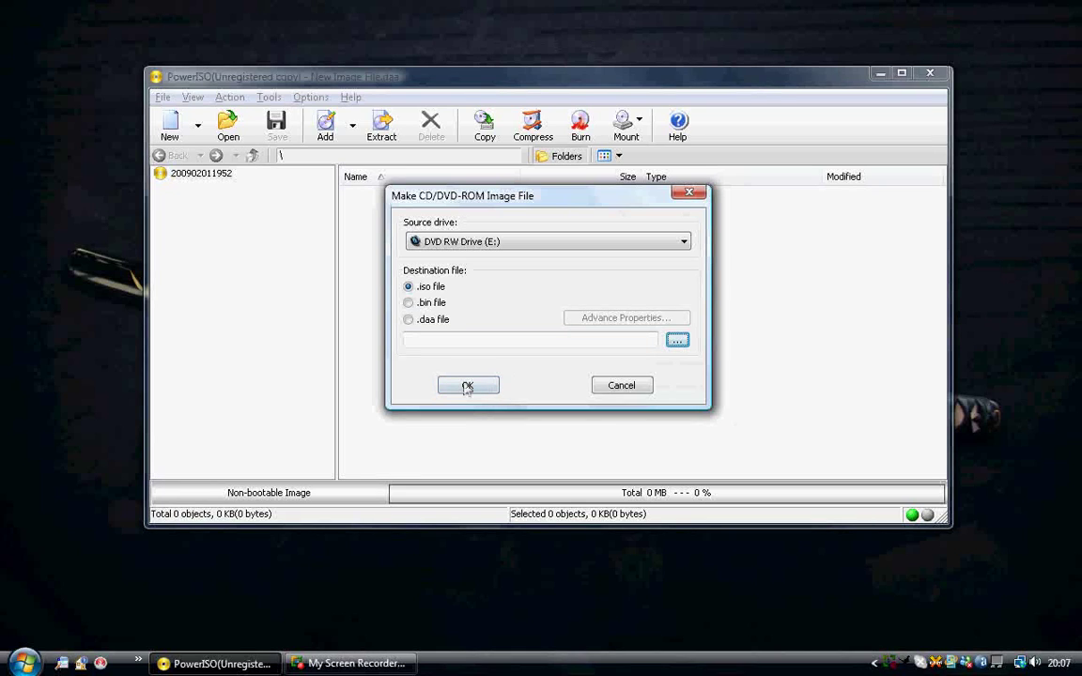
Dismiss the missing file name warning and close the Make Image dialog without creating an image
{"action": "left_click", "coordinate": [467, 385]}
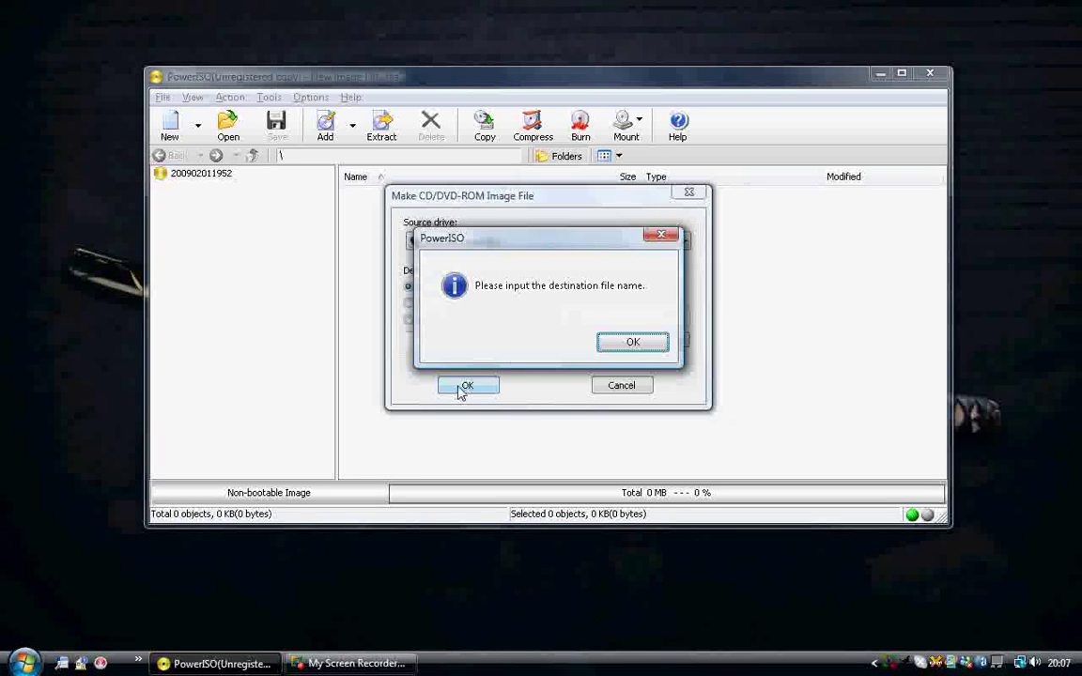
{"action": "left_click", "coordinate": [632, 343]}
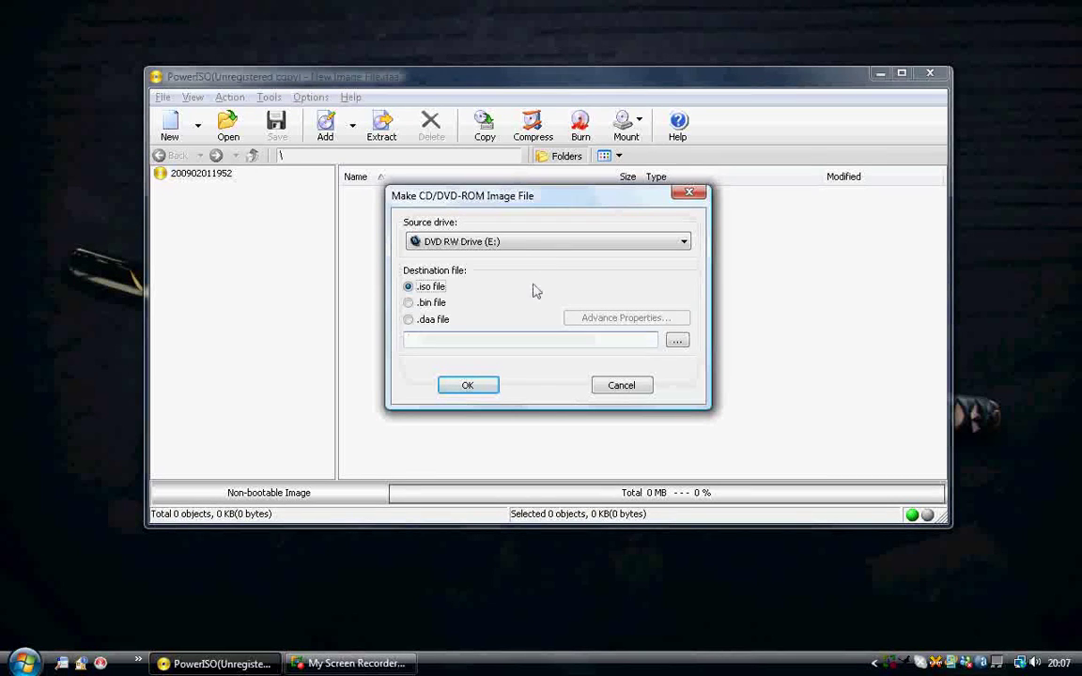
{"action": "key", "text": "shift+Tab"}
{"action": "left_click", "coordinate": [689, 193]}
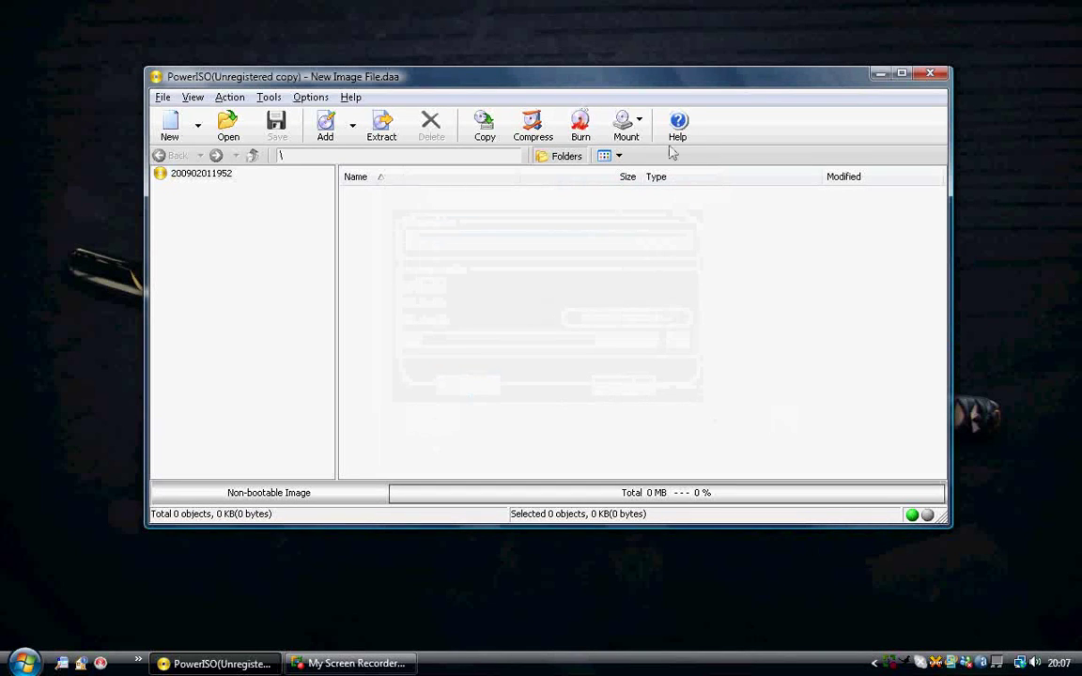
Glance at the Mount options, then close the PowerISO window entirely
{"action": "left_click", "coordinate": [629, 127]}
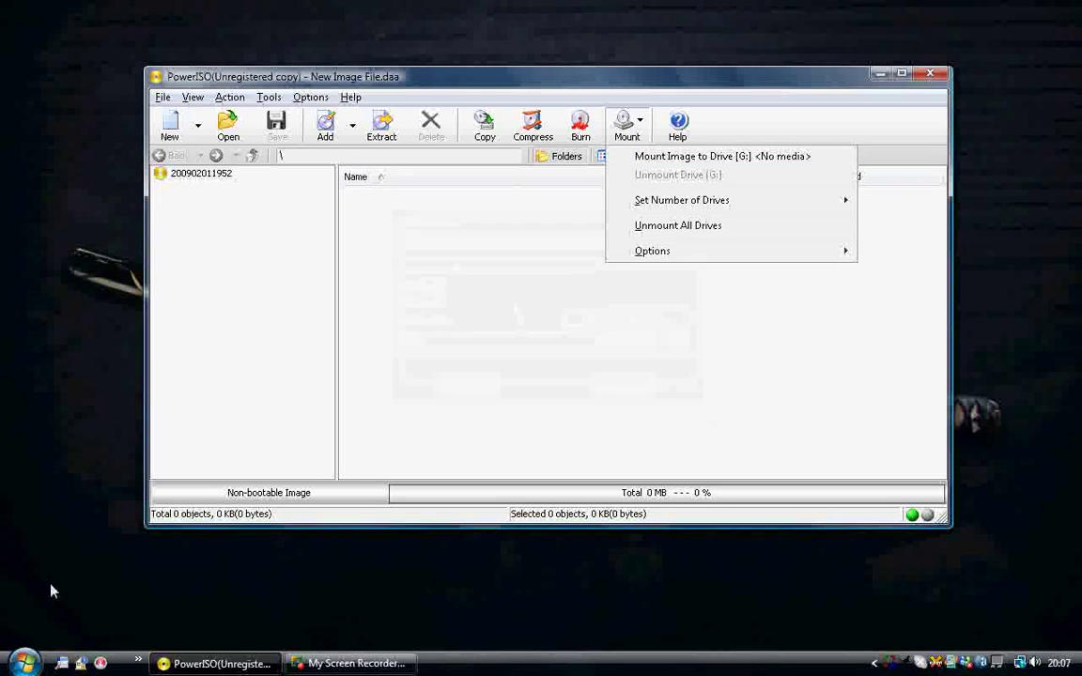
{"action": "left_click", "coordinate": [25, 663]}
{"action": "left_click", "coordinate": [459, 623]}
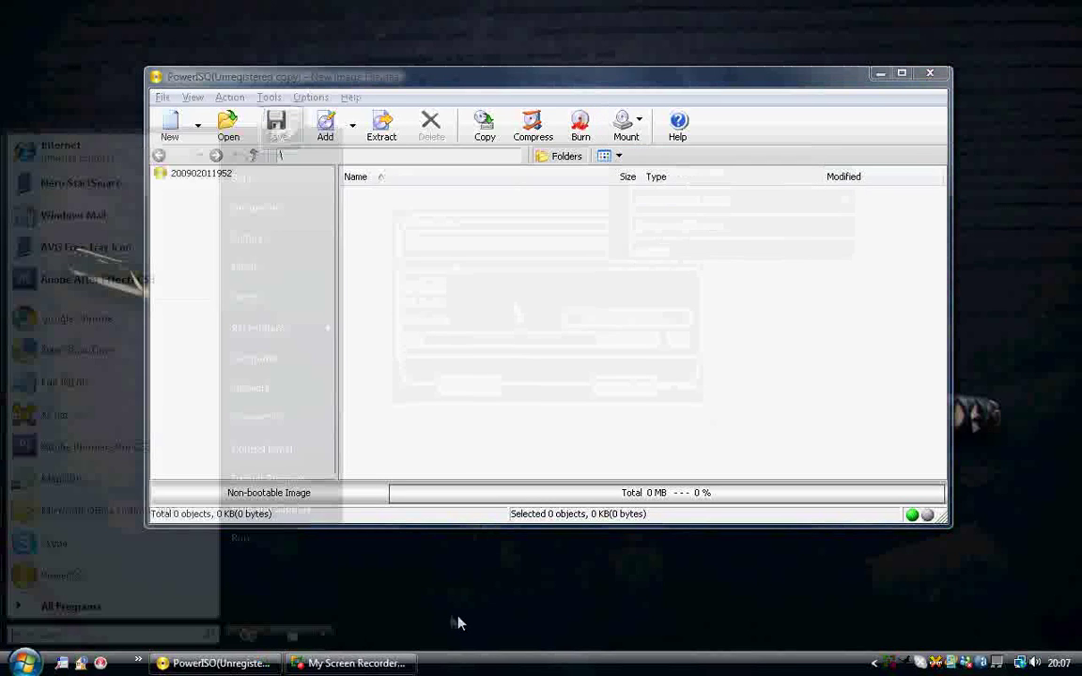
{"action": "left_click", "coordinate": [930, 72]}
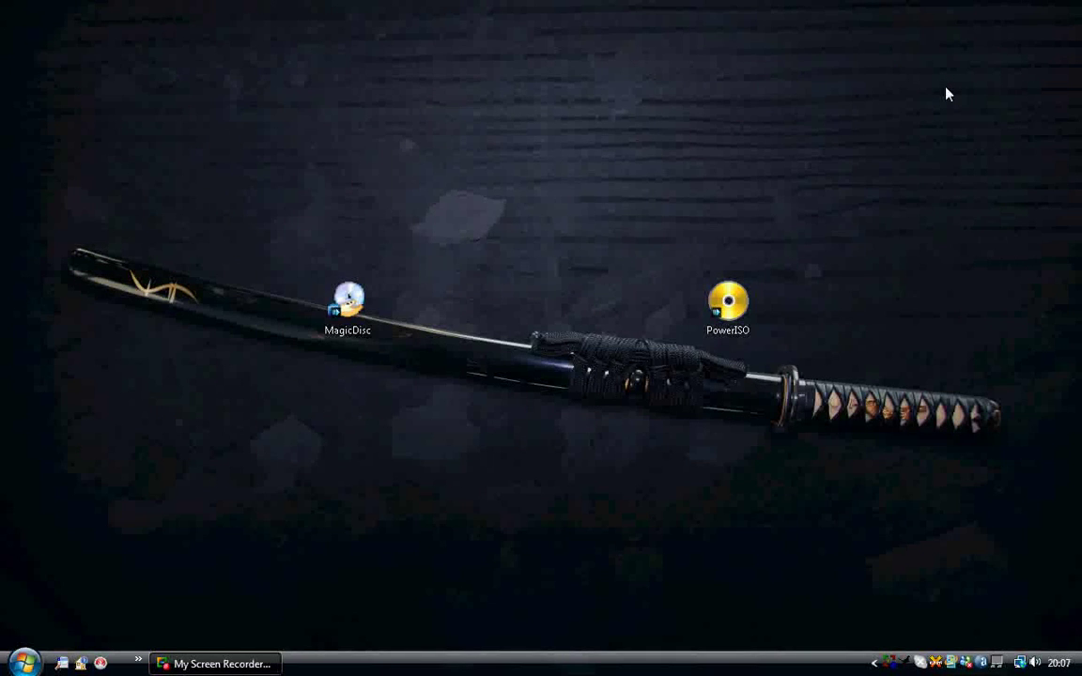